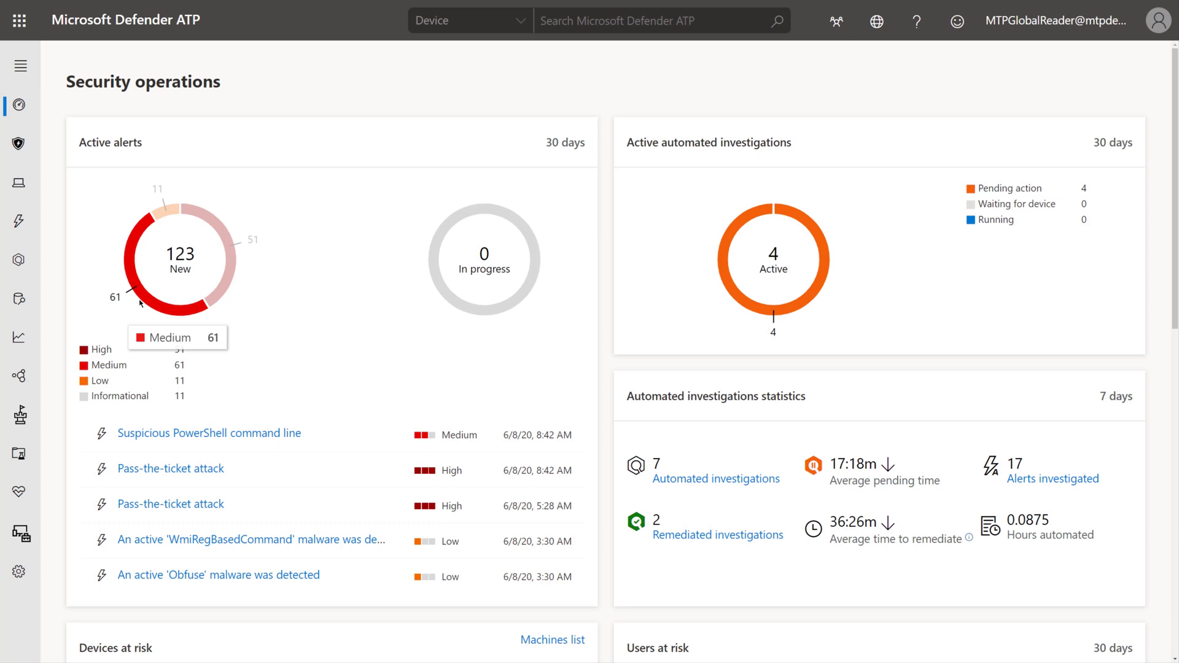
Open incident 5455's full page and inspect its alerts across the MITRE tactics chart
{"action": "left_click", "coordinate": [38, 152]}
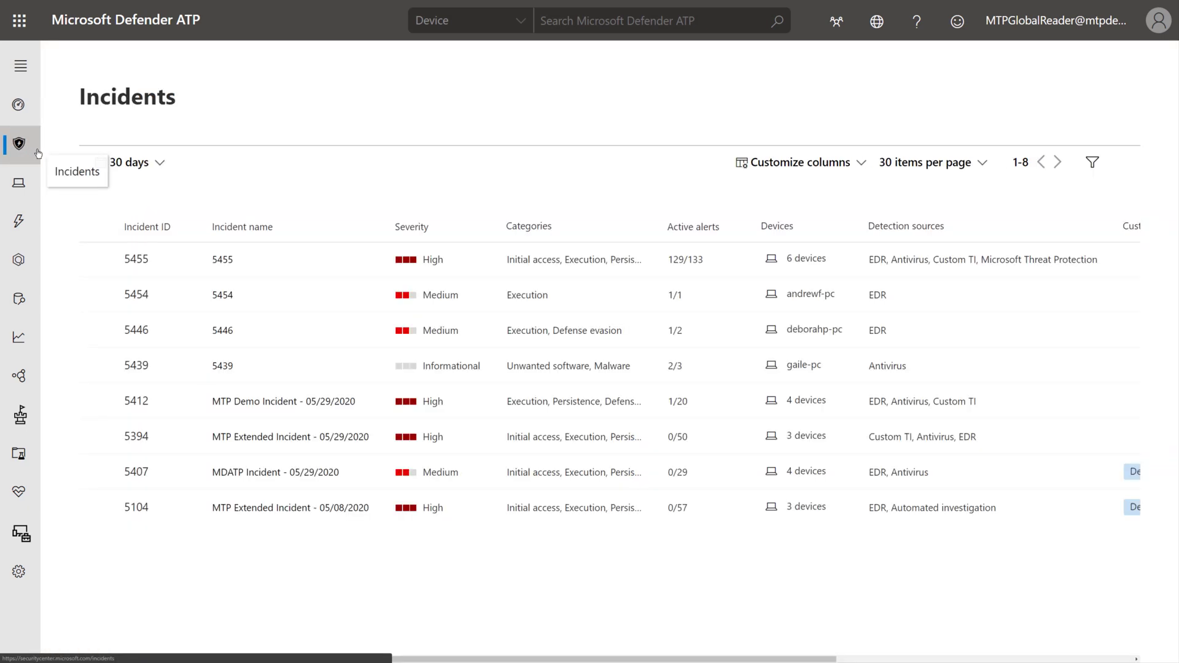
{"action": "left_click", "coordinate": [94, 258]}
{"action": "left_click", "coordinate": [726, 177]}
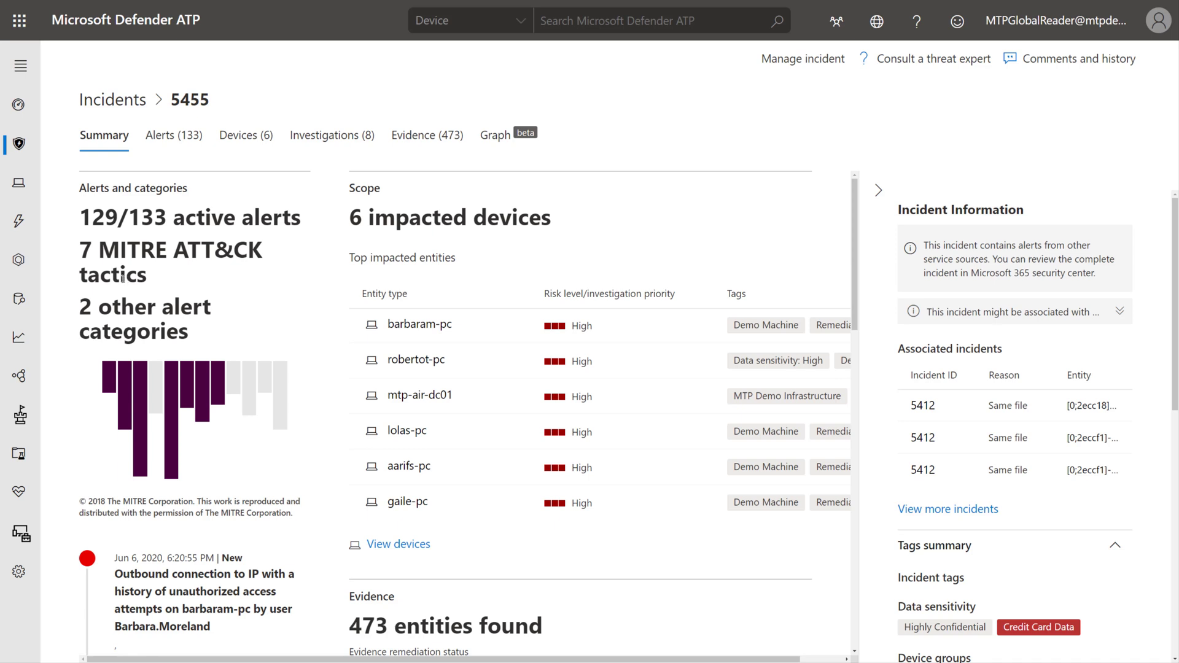
{"action": "mouse_move", "coordinate": [106, 390]}
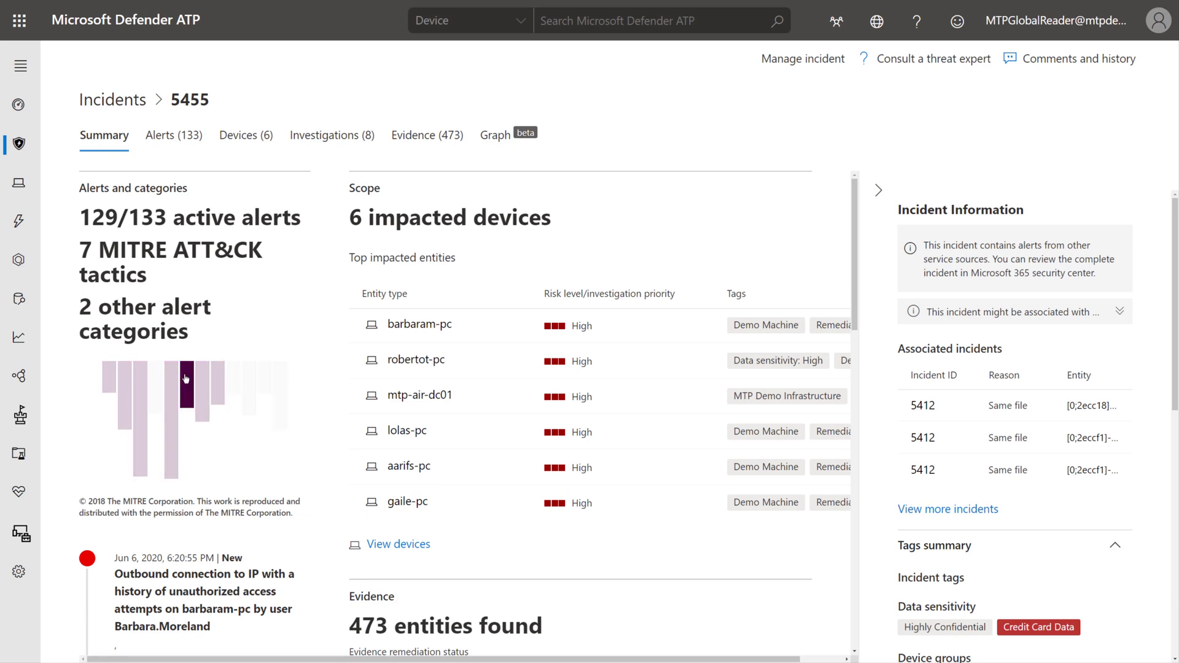
{"action": "mouse_move", "coordinate": [203, 380]}
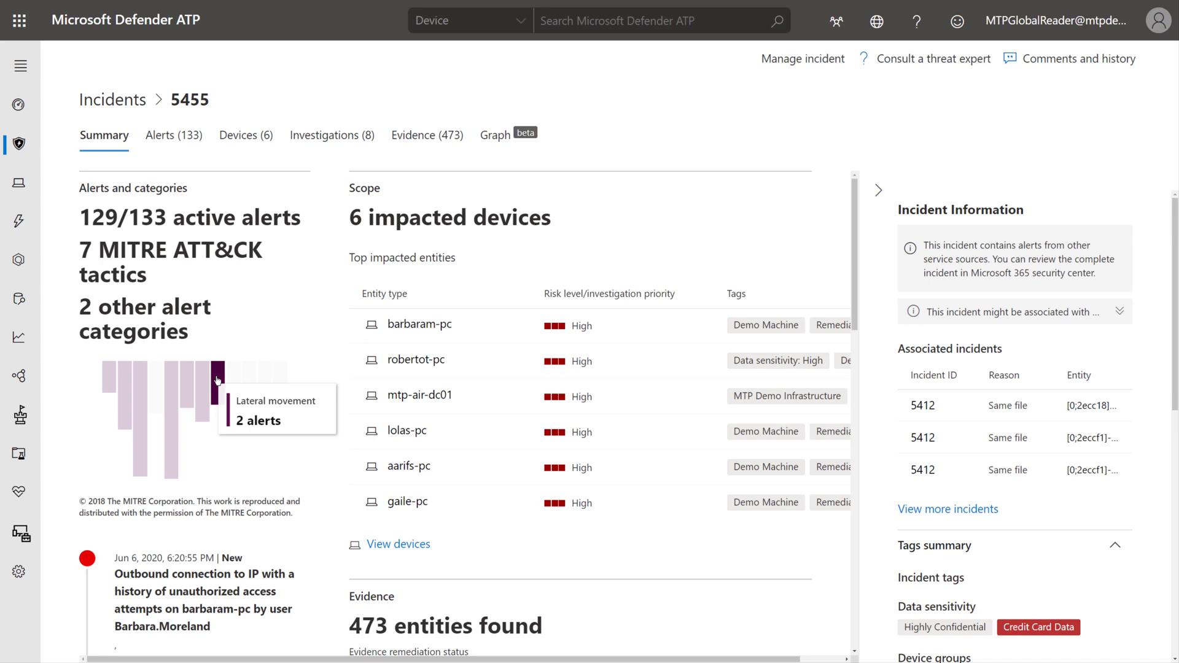
List the incident's 133 alerts and view the outbound connection alert's details
{"action": "left_click", "coordinate": [173, 129]}
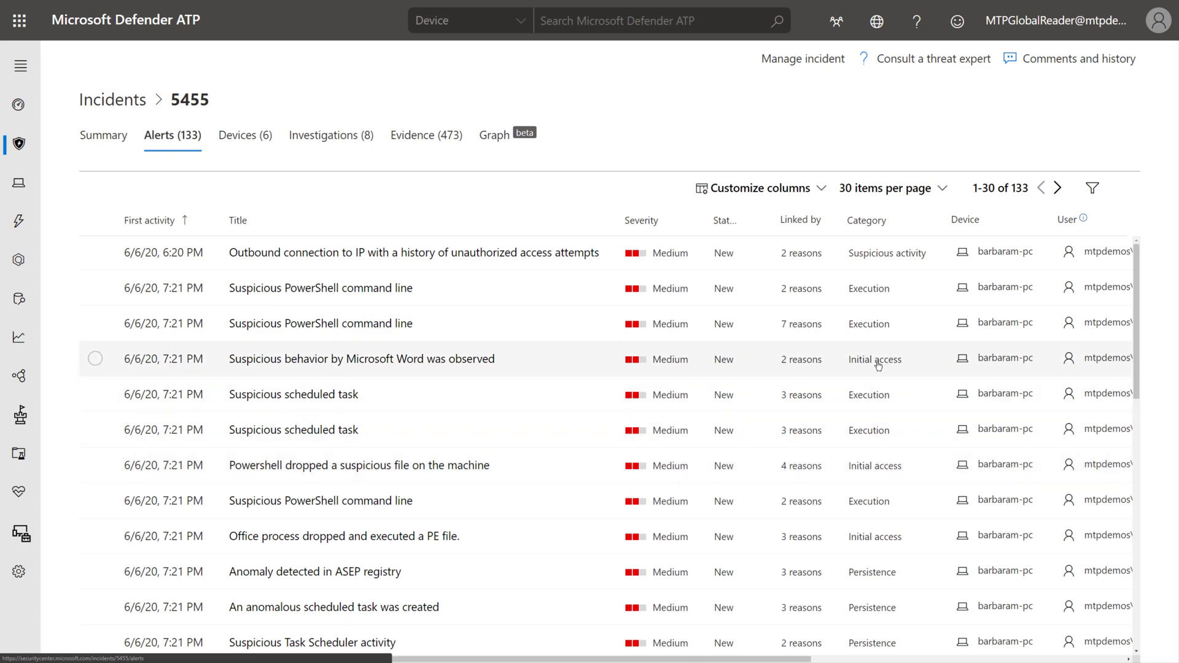
{"action": "left_click", "coordinate": [98, 256]}
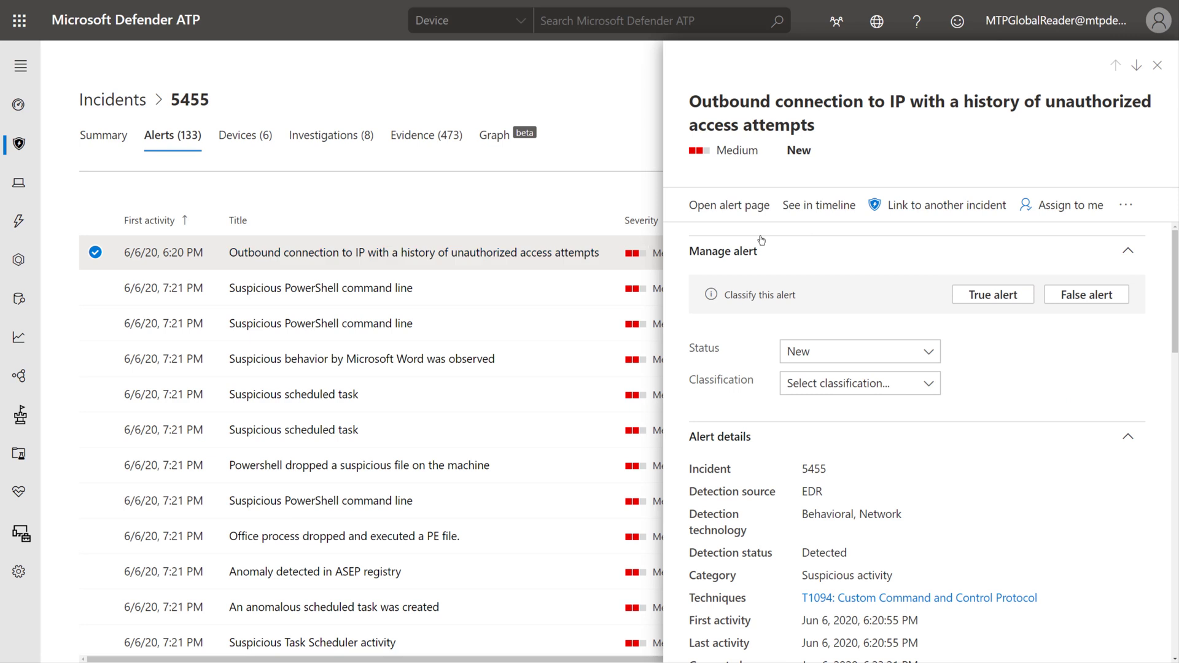
{"action": "scroll", "coordinate": [891, 591], "scroll_direction": "down", "scroll_amount": 1}
{"action": "scroll", "coordinate": [892, 588], "scroll_direction": "down", "scroll_amount": 1}
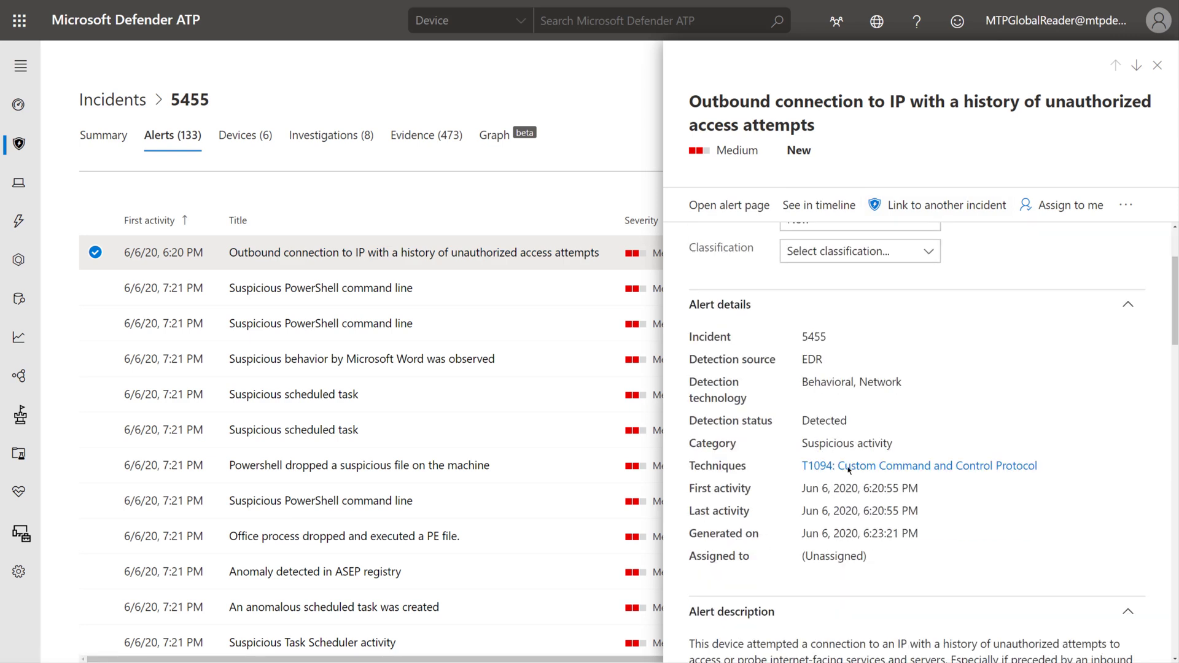
Read the MITRE T1094 Custom Command and Control Protocol page, then return to Defender ATP
{"action": "left_click", "coordinate": [958, 467]}
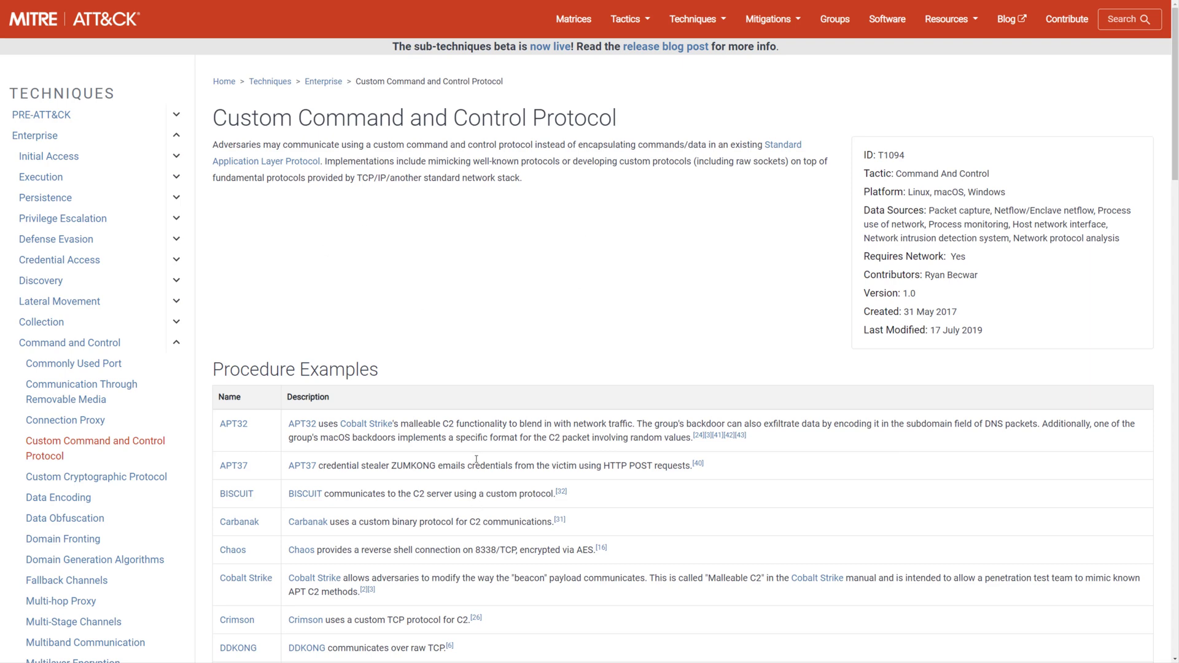
{"action": "scroll", "coordinate": [457, 539], "scroll_direction": "down", "scroll_amount": 2}
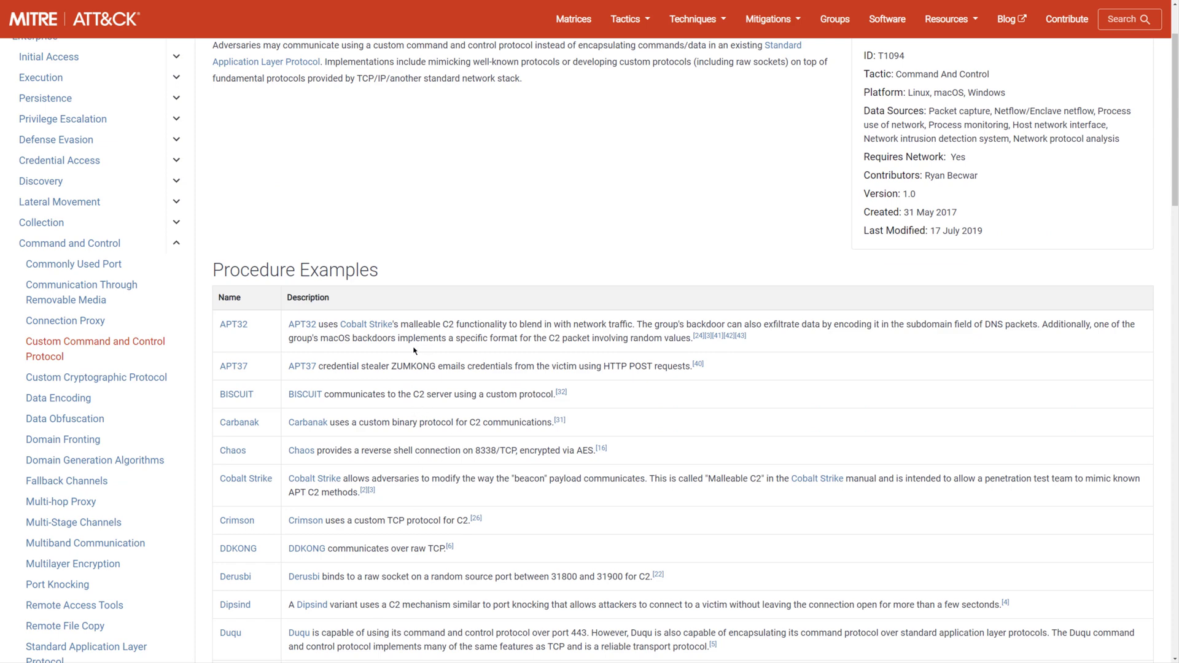
{"action": "scroll", "coordinate": [450, 436], "scroll_direction": "up", "scroll_amount": 2}
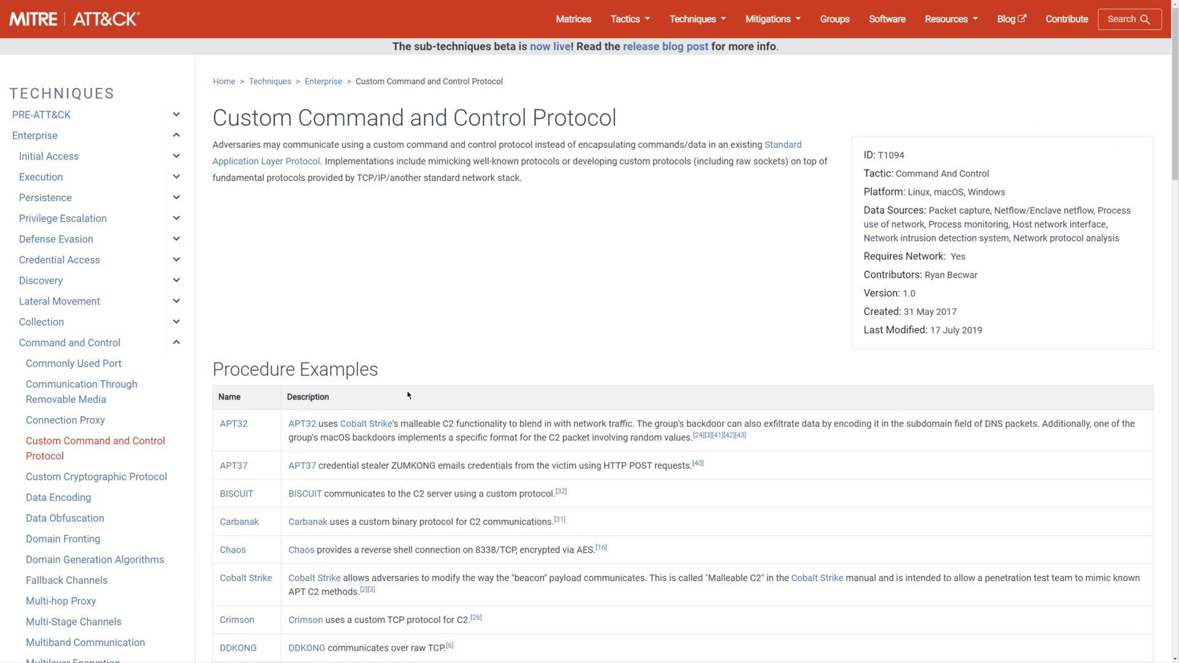
{"action": "key", "text": "ctrl+w"}
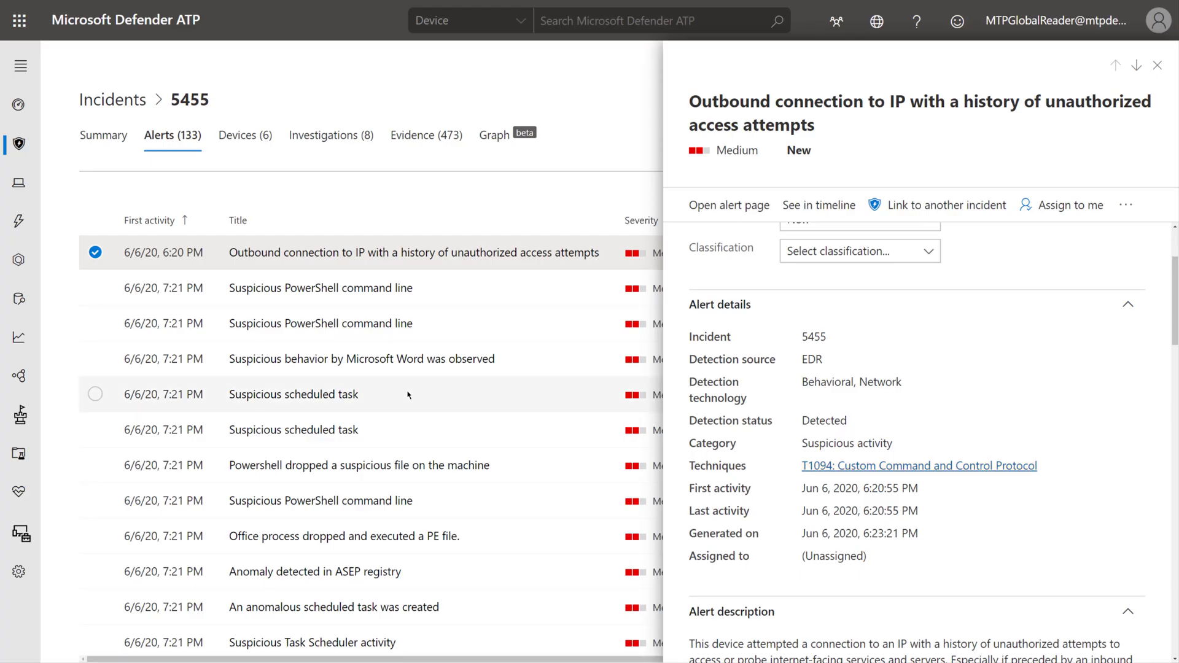
Switch to the ASEP registry anomaly alert's details and follow its T1060 technique link
{"action": "left_click", "coordinate": [95, 253]}
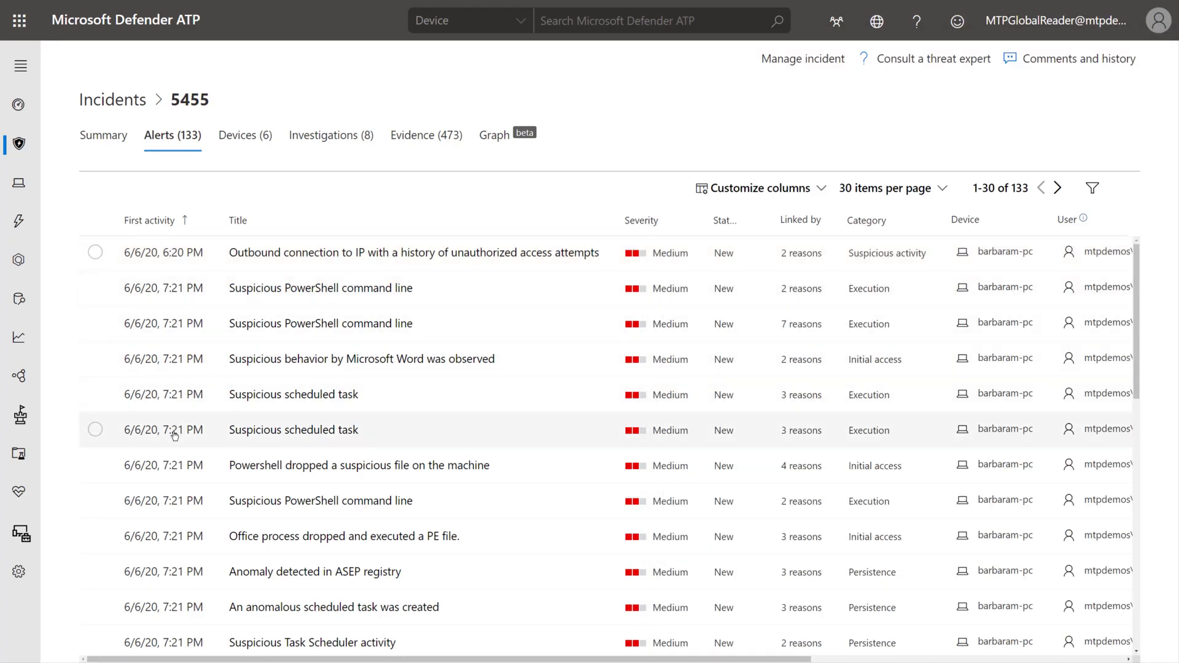
{"action": "left_click", "coordinate": [96, 572]}
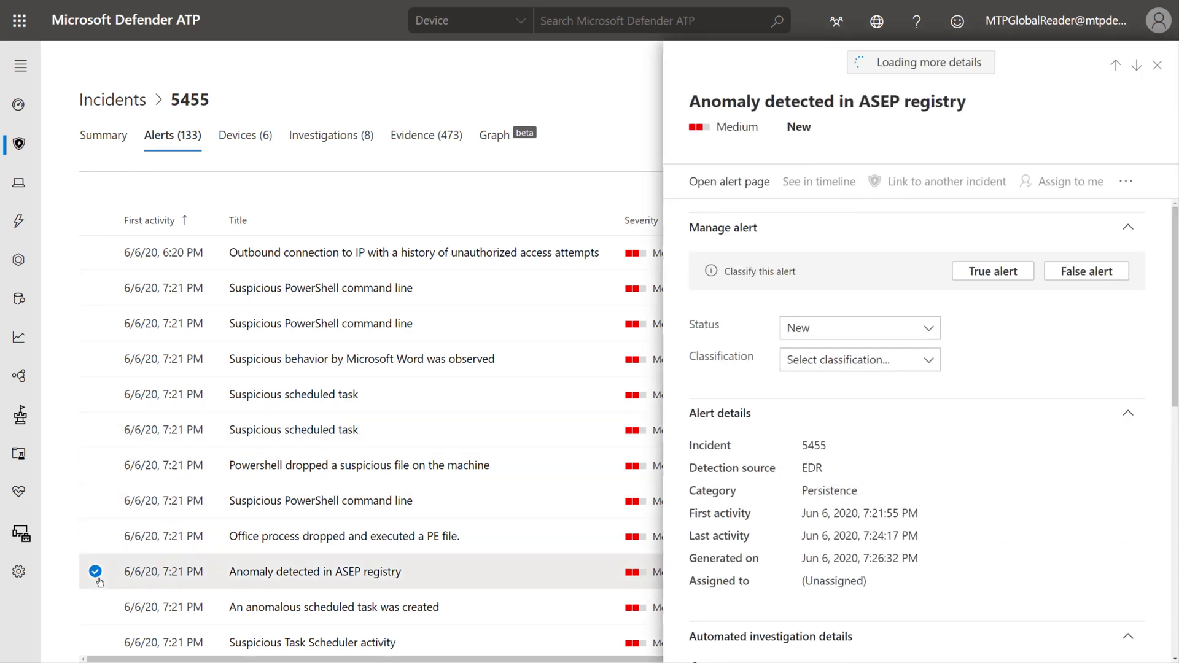
{"action": "scroll", "coordinate": [836, 531], "scroll_direction": "down", "scroll_amount": 2}
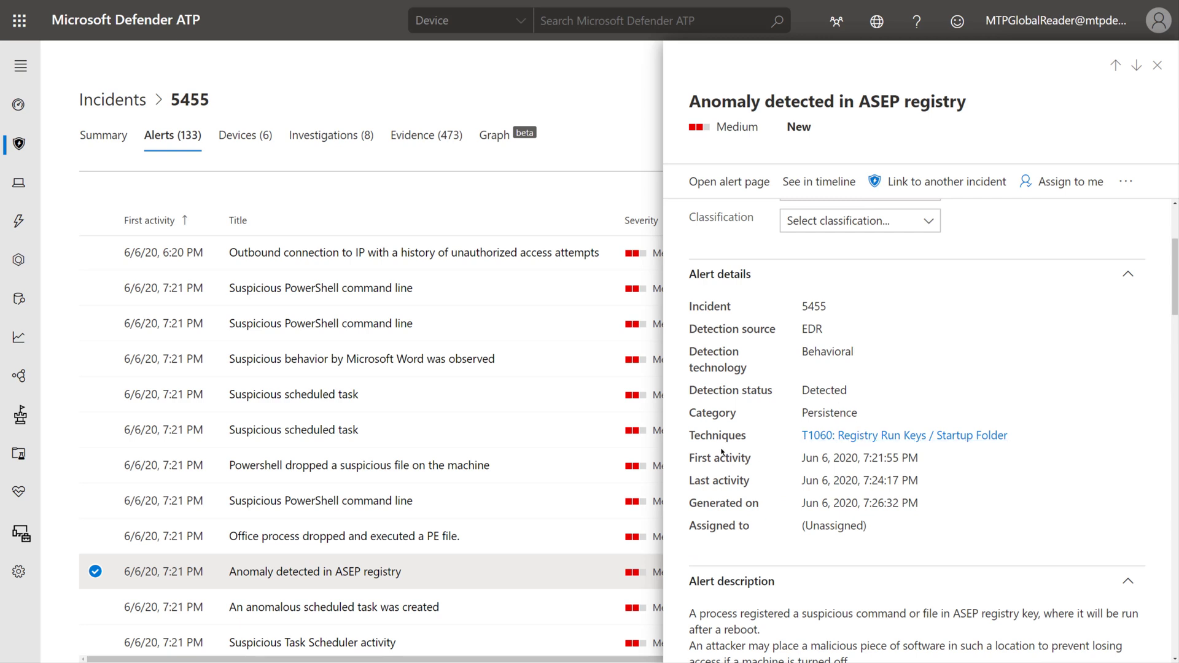
{"action": "left_click", "coordinate": [961, 437]}
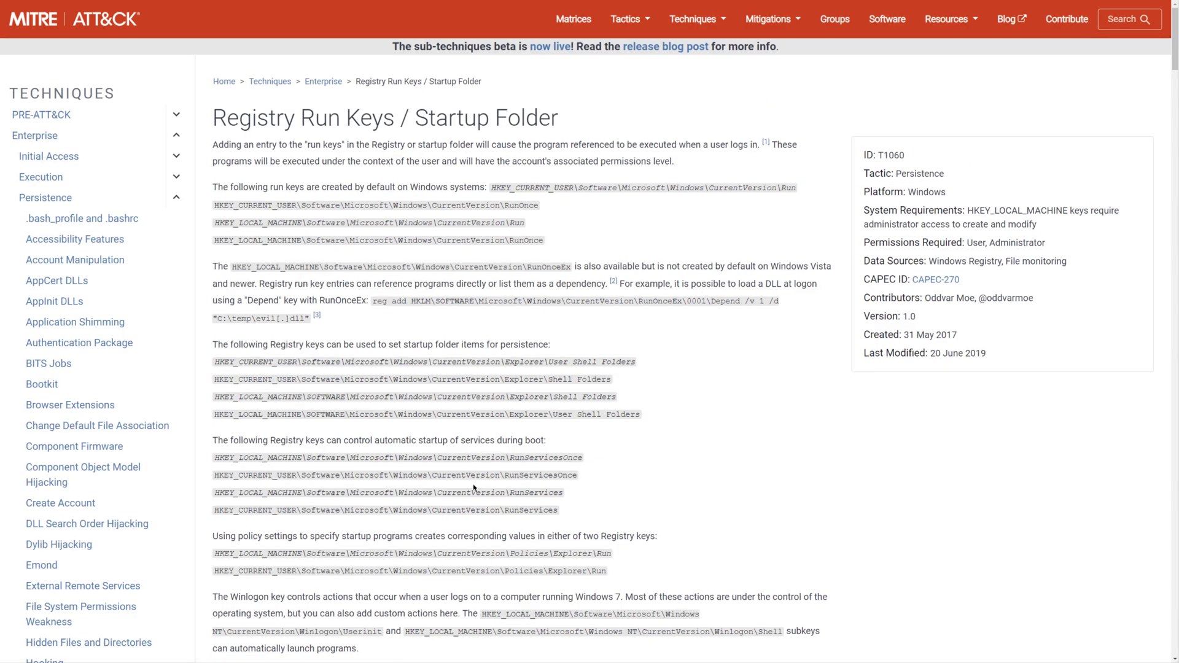
Skim the Registry Run Keys / Startup Folder page, then browse the ATT&CK home page's Enterprise matrix
{"action": "scroll", "coordinate": [474, 488], "scroll_direction": "down", "scroll_amount": 10}
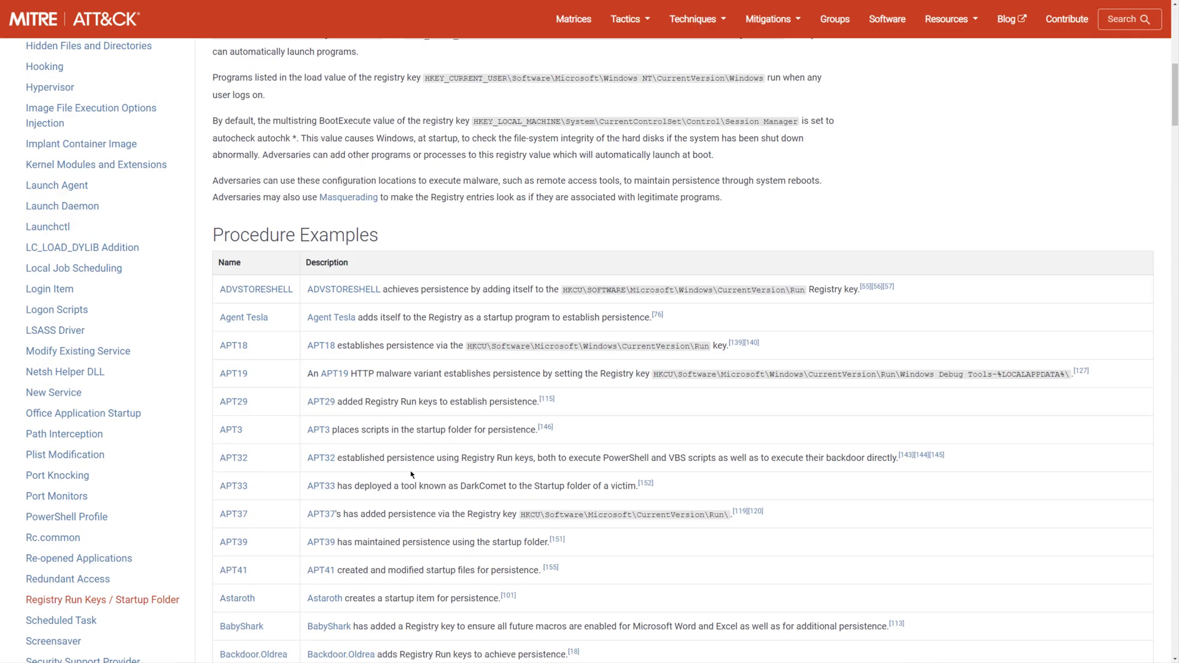
{"action": "scroll", "coordinate": [411, 474], "scroll_direction": "up", "scroll_amount": 10}
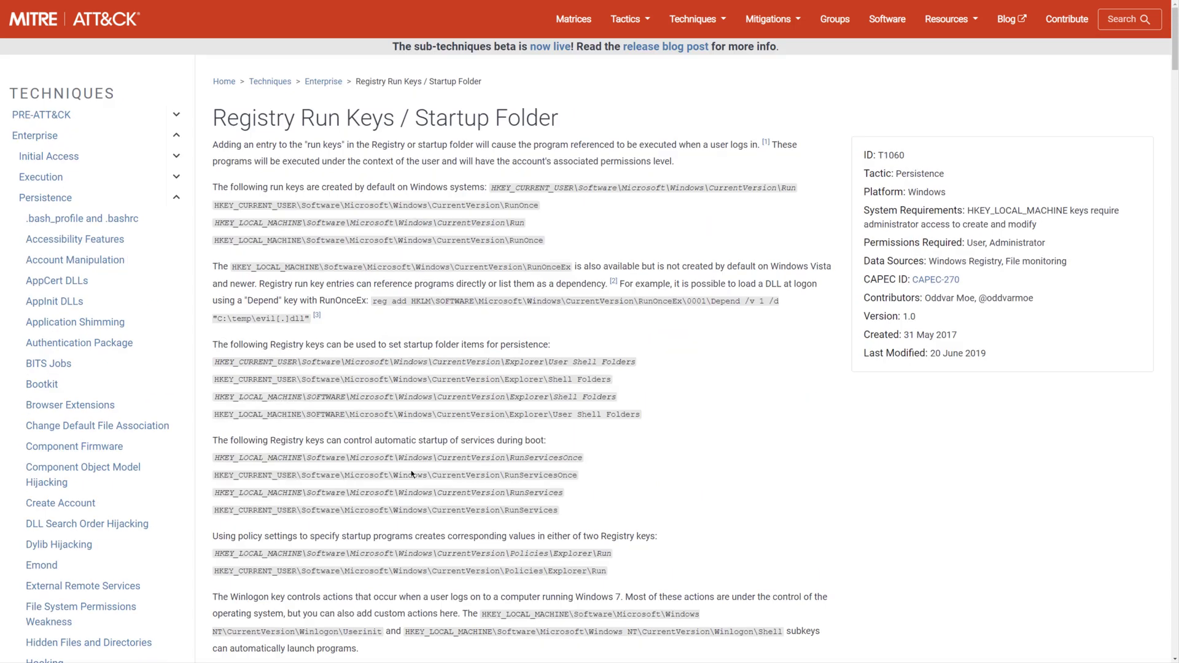
{"action": "left_click", "coordinate": [232, 85]}
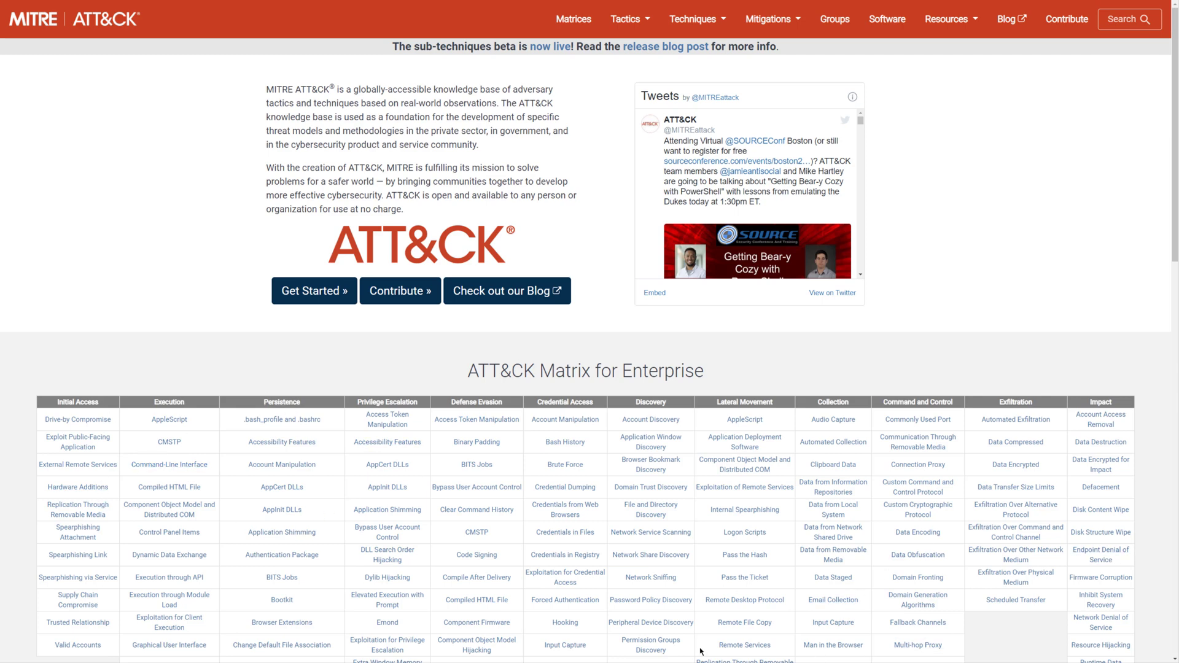
{"action": "scroll", "coordinate": [111, 435], "scroll_direction": "down", "scroll_amount": 2}
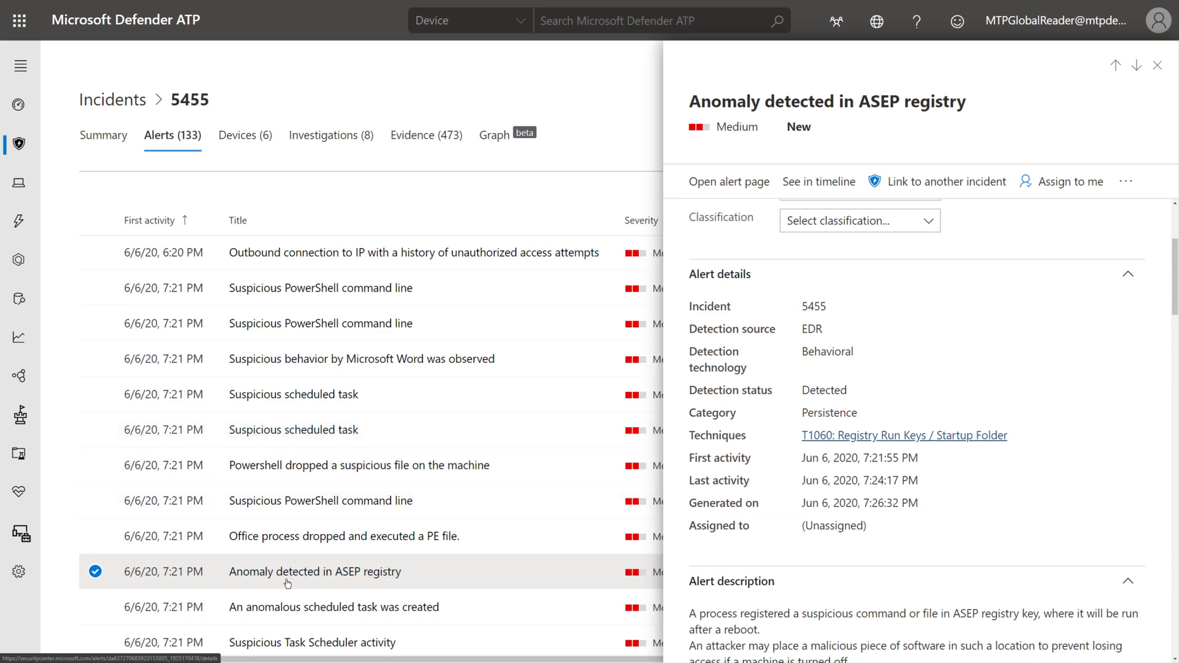
Switch to the anomalous scheduled task alert and open its T1053 Scheduled Task MITRE page
{"action": "left_click", "coordinate": [96, 572]}
{"action": "left_click", "coordinate": [96, 608]}
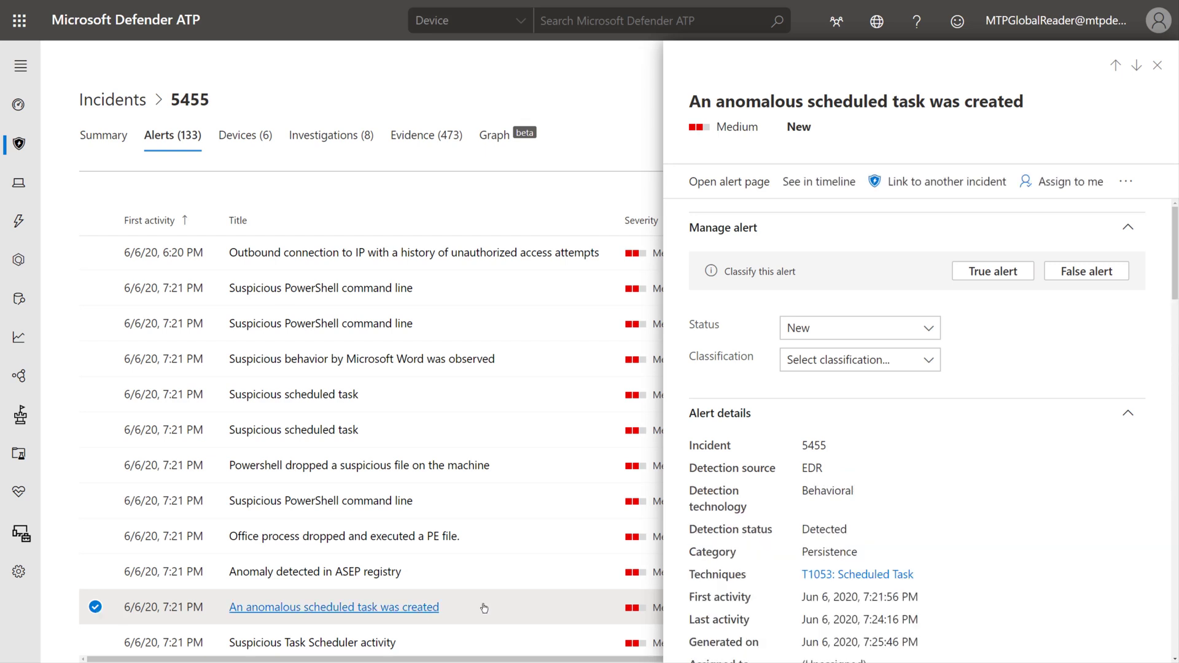
{"action": "mouse_move", "coordinate": [850, 521]}
{"action": "scroll", "coordinate": [849, 520], "scroll_direction": "down", "scroll_amount": 2}
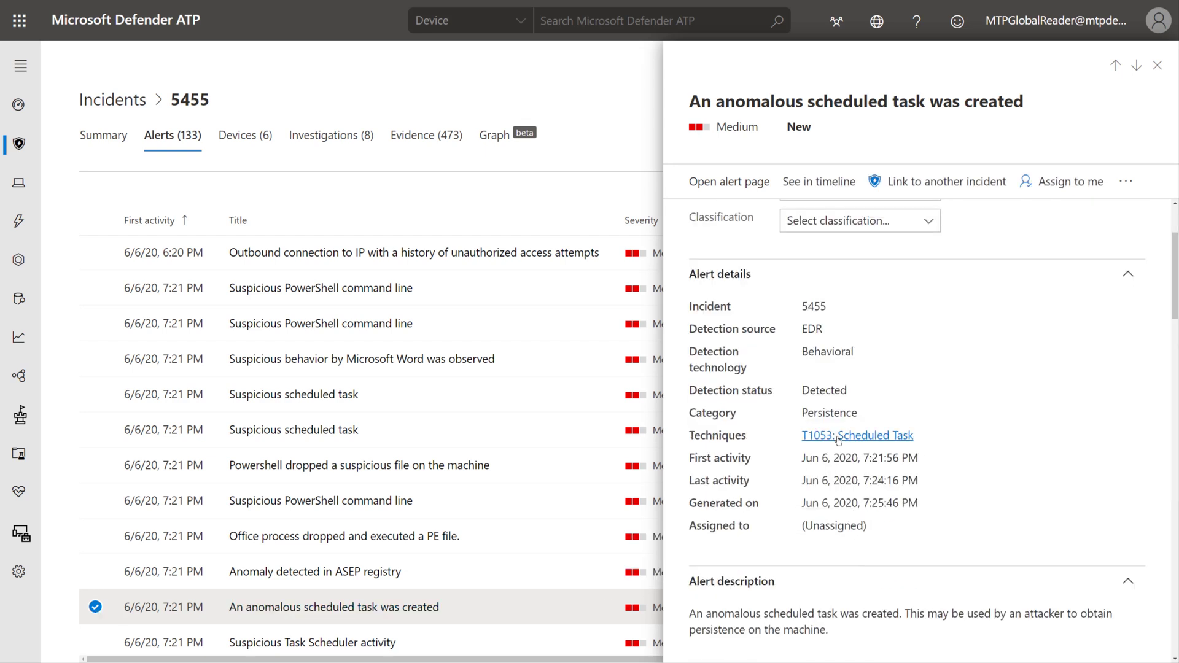
{"action": "left_click", "coordinate": [871, 436]}
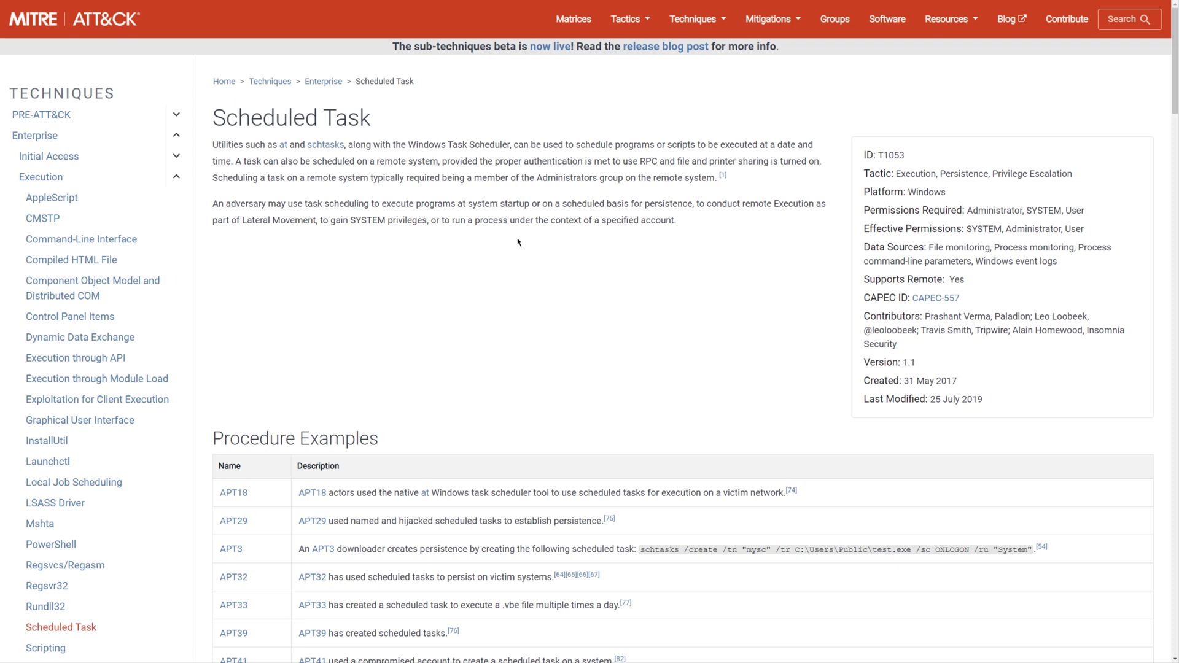
From the ATT&CK home matrix, open and read the T1020 Automated Exfiltration page
{"action": "left_click", "coordinate": [224, 81]}
{"action": "scroll", "coordinate": [632, 501], "scroll_direction": "down", "scroll_amount": 2}
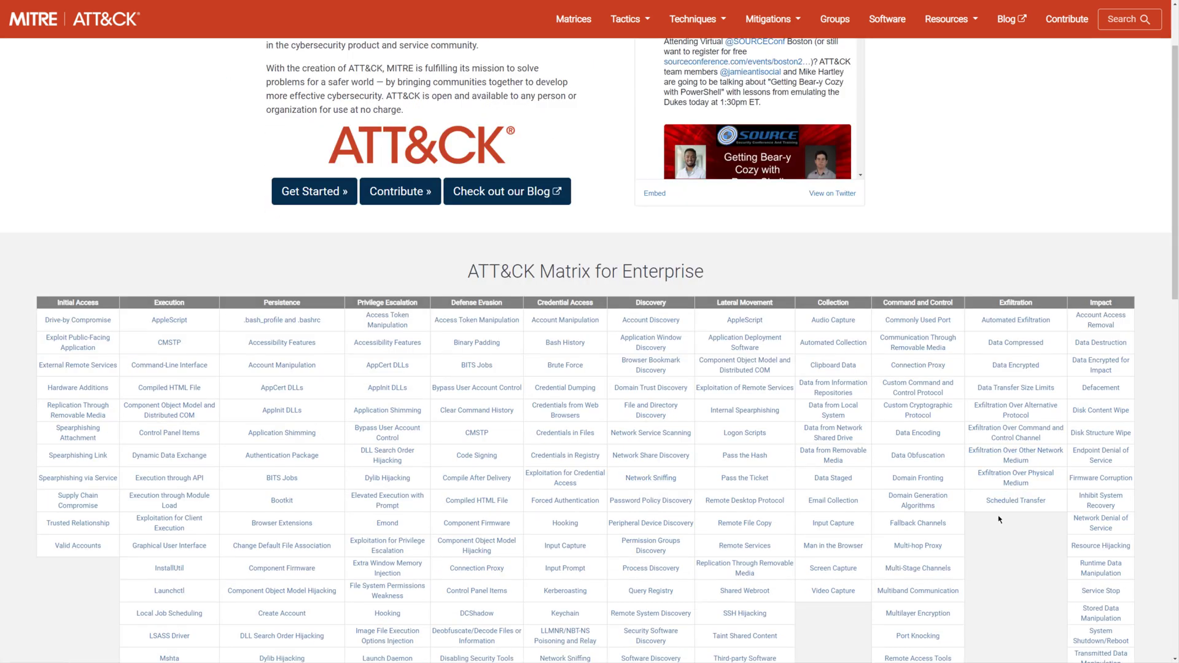
{"action": "left_click", "coordinate": [1016, 320]}
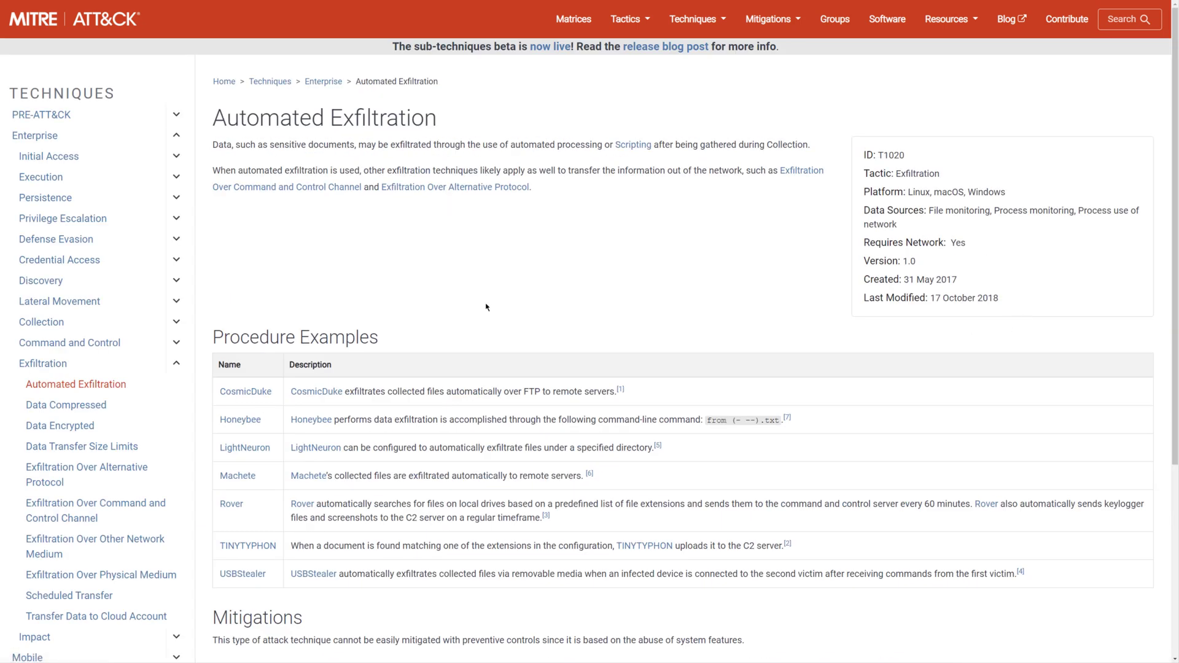
{"action": "scroll", "coordinate": [485, 307], "scroll_direction": "down", "scroll_amount": 2}
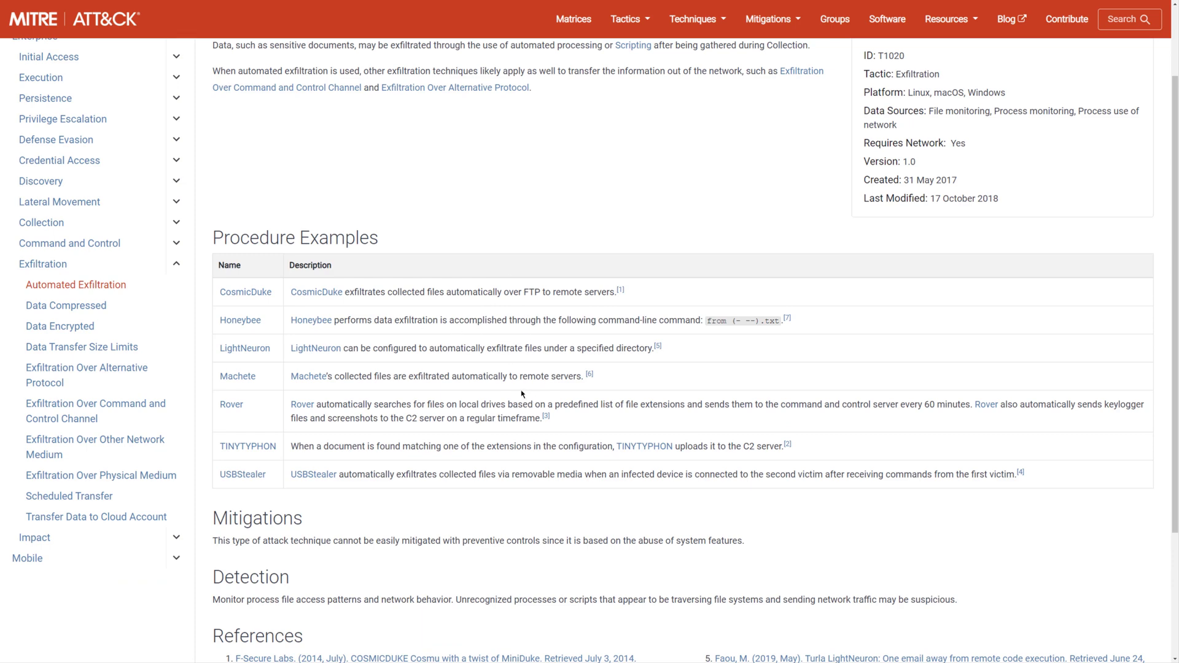
{"action": "scroll", "coordinate": [523, 394], "scroll_direction": "up", "scroll_amount": 2}
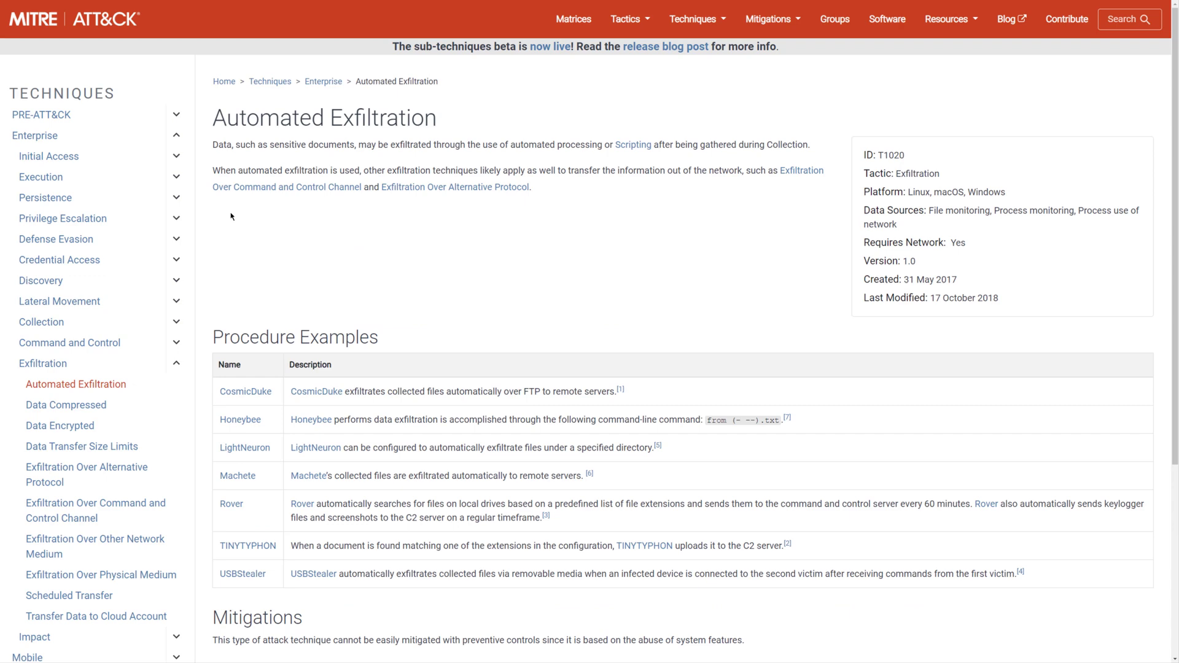
Read through the Initial Access tactic page and its techniques table
{"action": "left_click", "coordinate": [104, 159]}
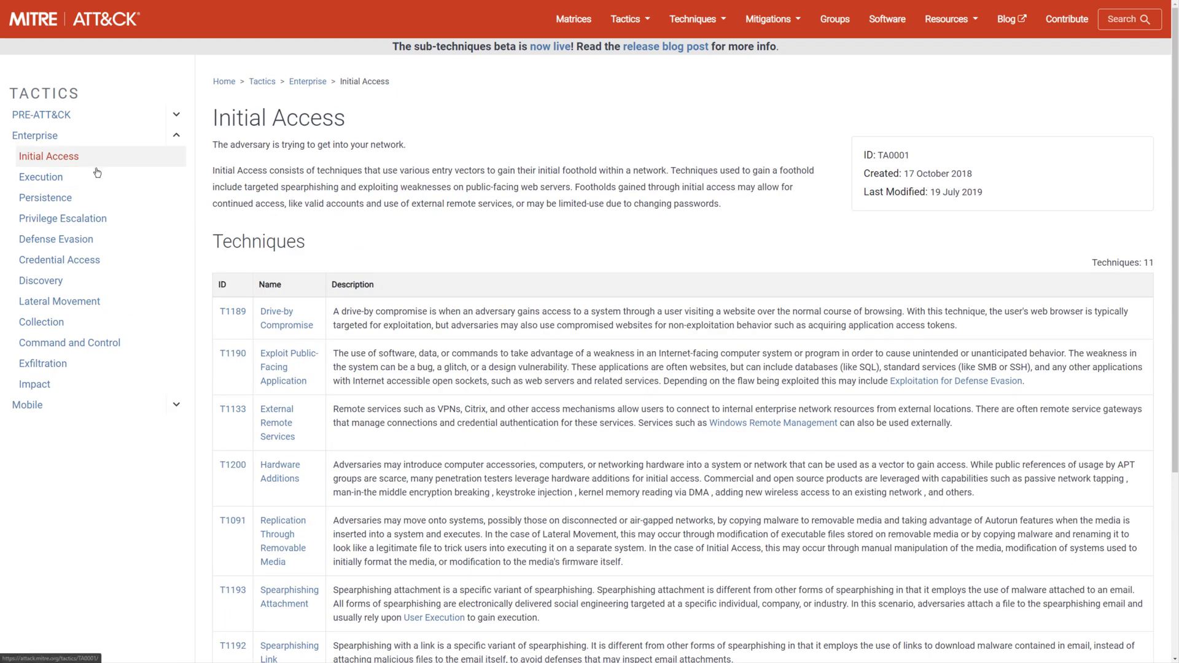
{"action": "scroll", "coordinate": [362, 434], "scroll_direction": "down", "scroll_amount": 3}
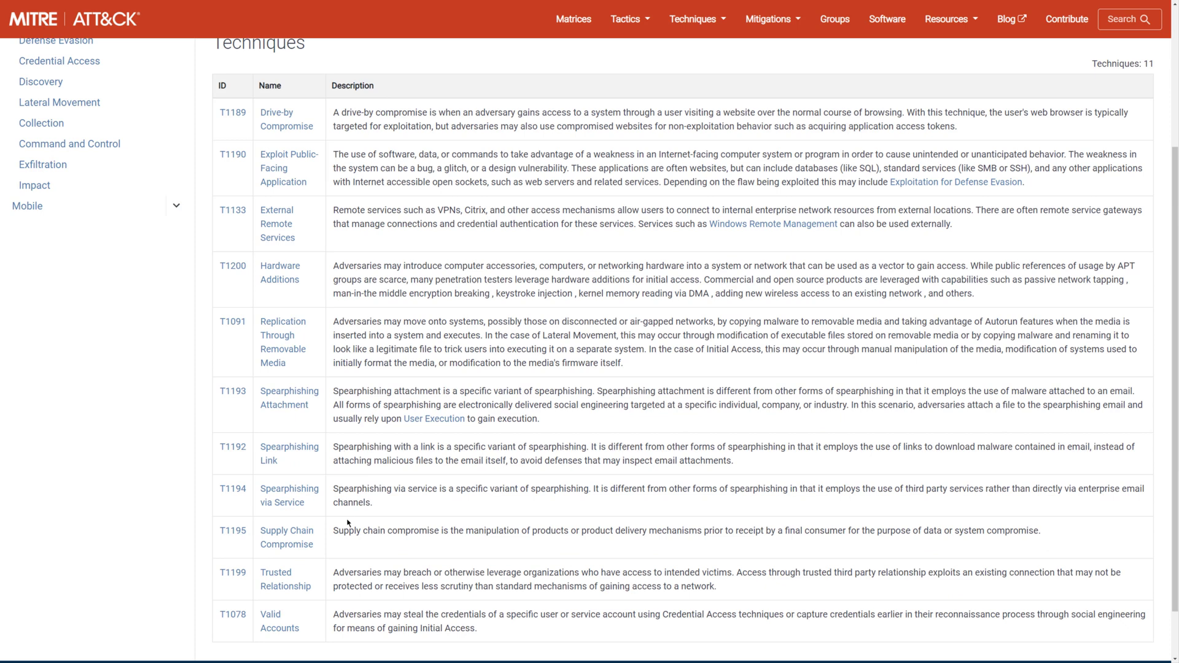
{"action": "scroll", "coordinate": [347, 523], "scroll_direction": "down", "scroll_amount": 1}
{"action": "scroll", "coordinate": [347, 519], "scroll_direction": "up", "scroll_amount": 5}
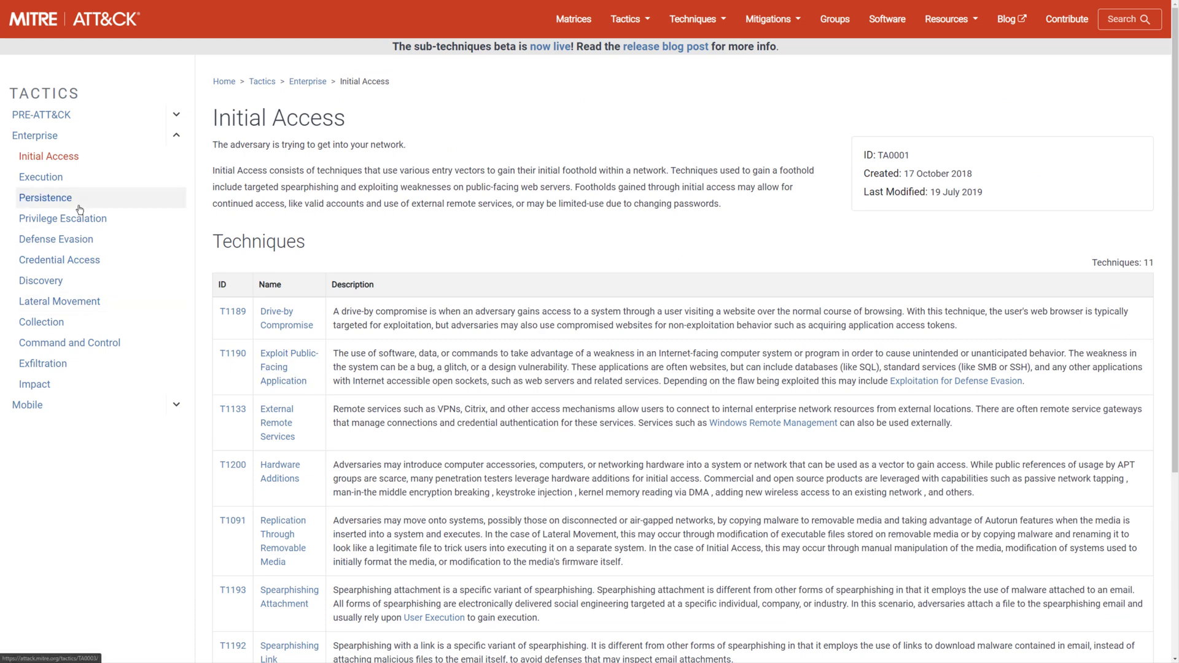
Read the Persistence tactic page, then show incident 5455's summary in Defender ATP
{"action": "left_click", "coordinate": [45, 198]}
{"action": "scroll", "coordinate": [562, 425], "scroll_direction": "down", "scroll_amount": 3}
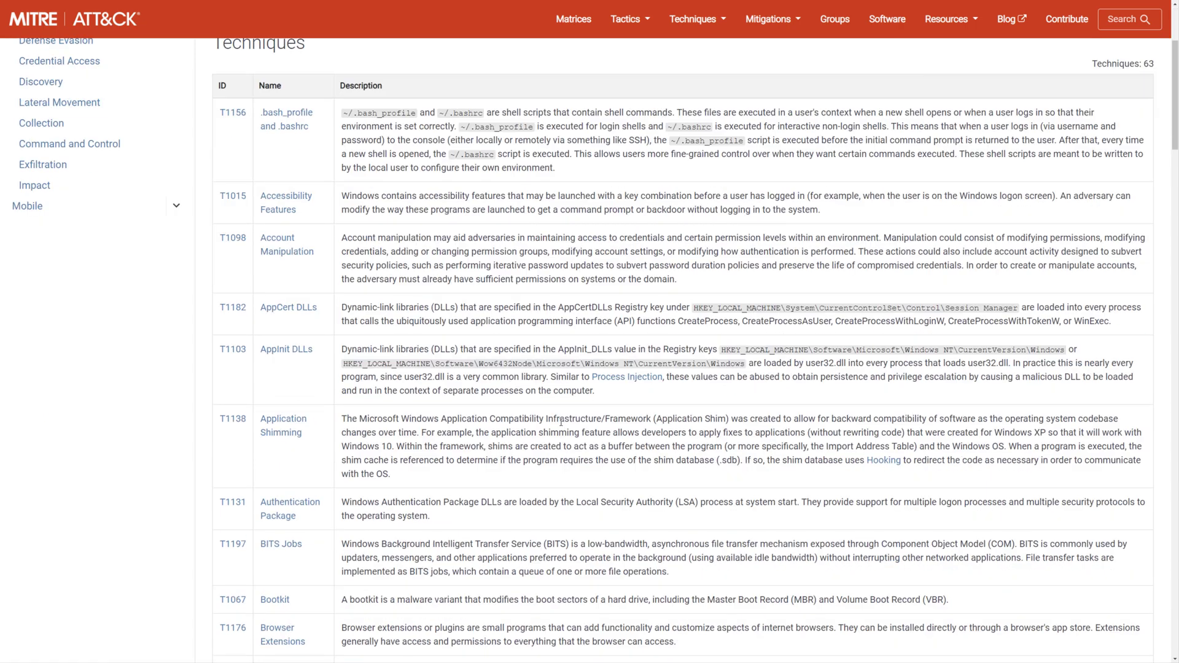
{"action": "scroll", "coordinate": [561, 425], "scroll_direction": "down", "scroll_amount": 4}
{"action": "scroll", "coordinate": [517, 238], "scroll_direction": "up", "scroll_amount": 8}
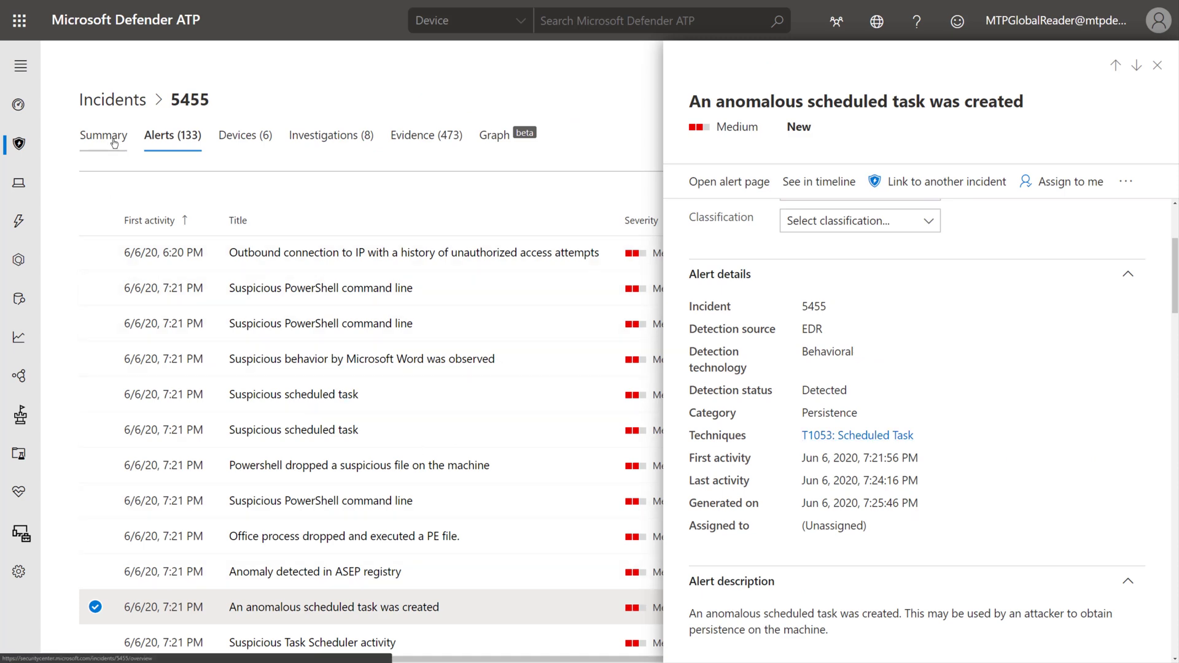
{"action": "left_click", "coordinate": [114, 140]}
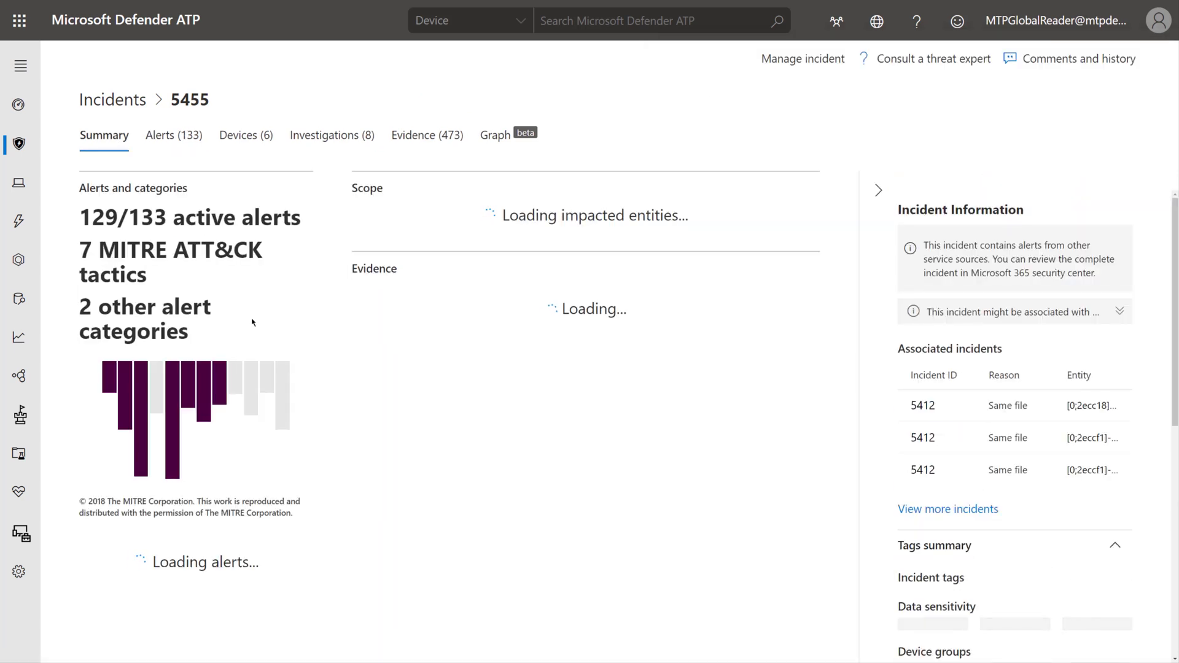